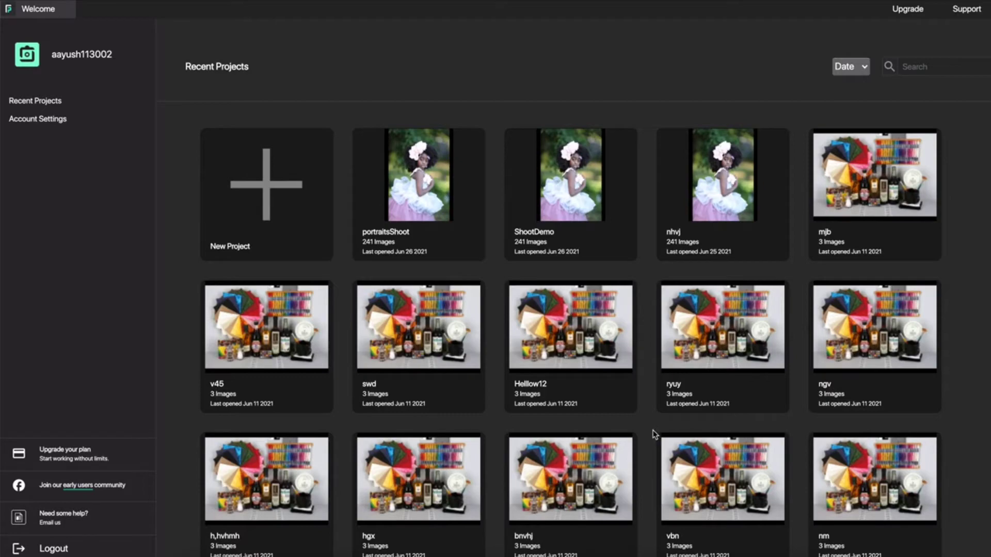
- Create a new project named portraitevent45 and import the PortraitShoot folder from Downloads into it
click(267, 202)
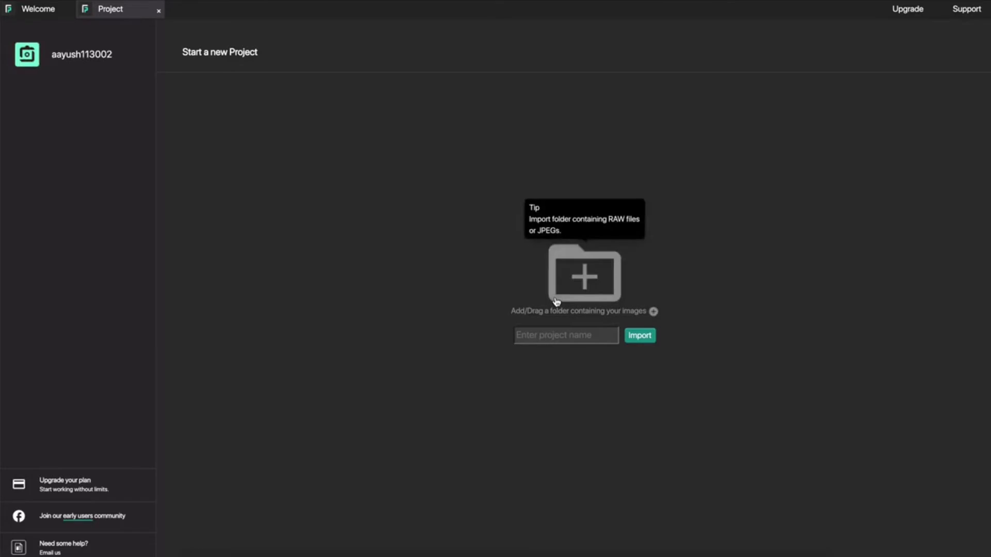
click(572, 294)
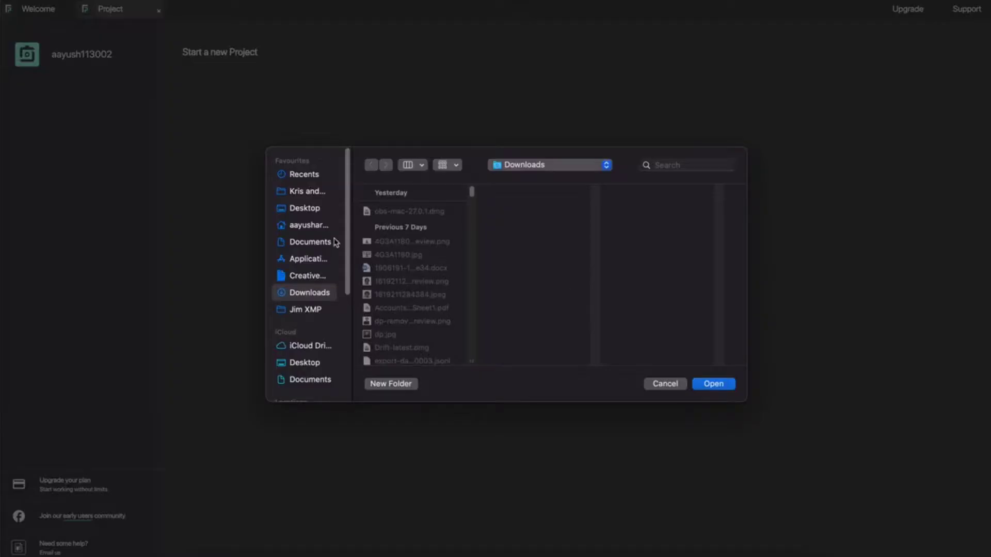
click(309, 242)
click(683, 165)
click(309, 292)
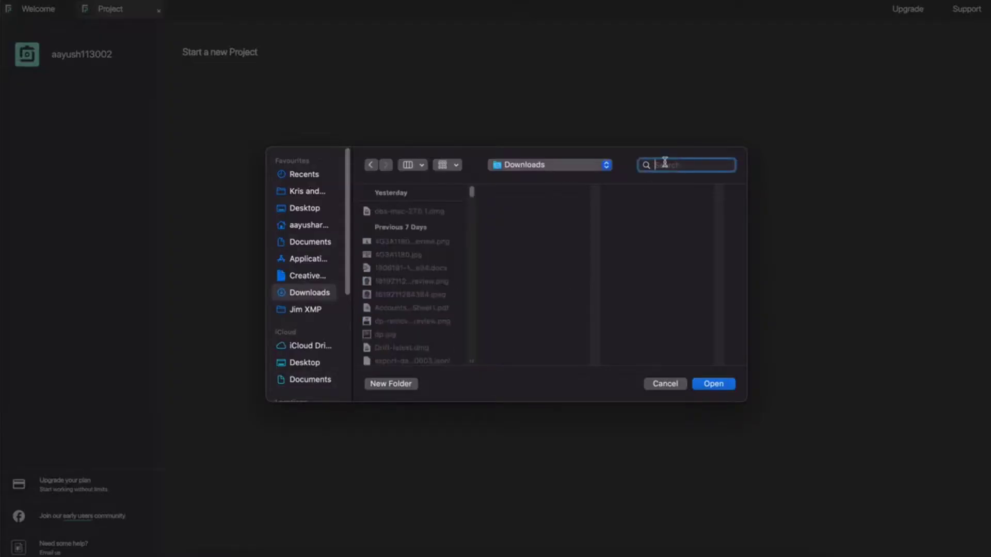
click(663, 165)
text(portr)
click(418, 230)
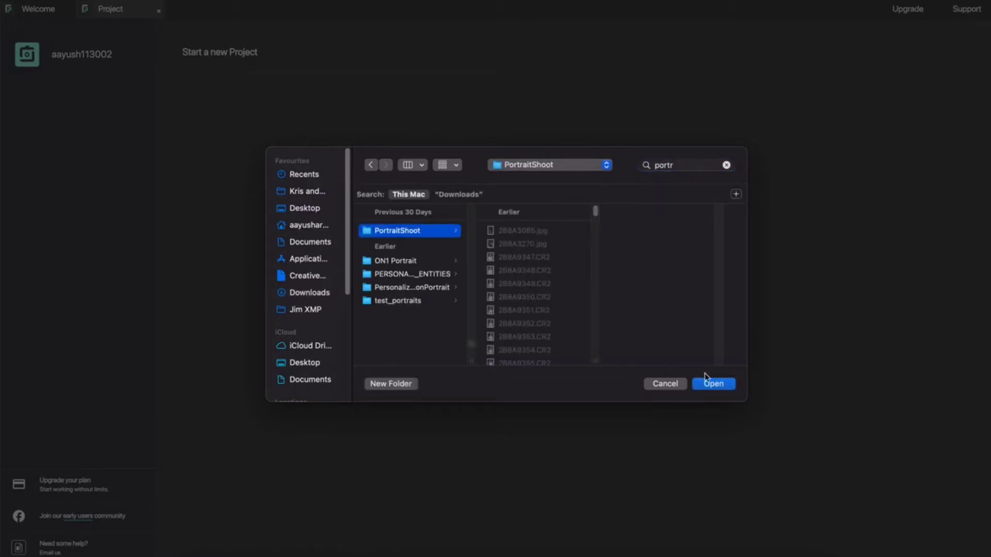
click(708, 388)
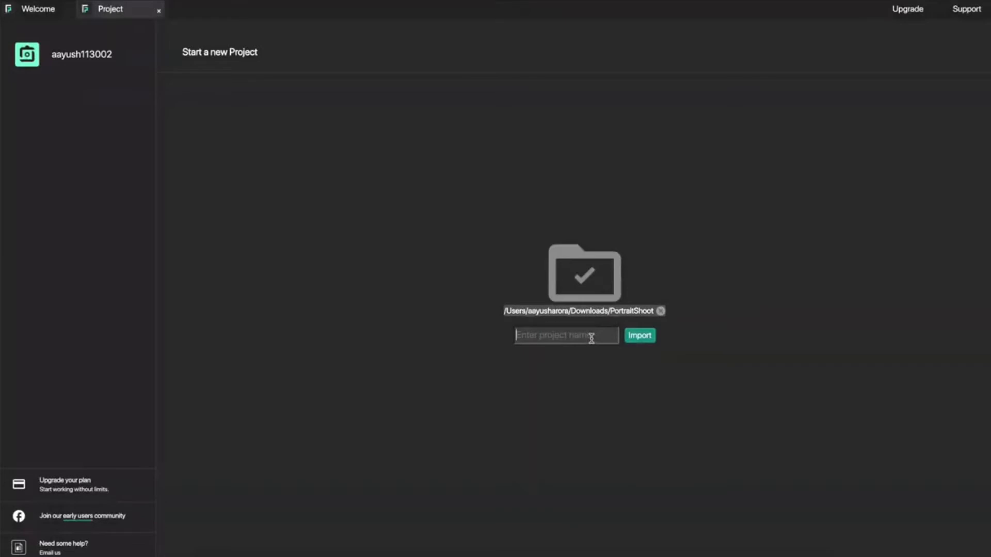
text(portraitevent45)
click(645, 343)
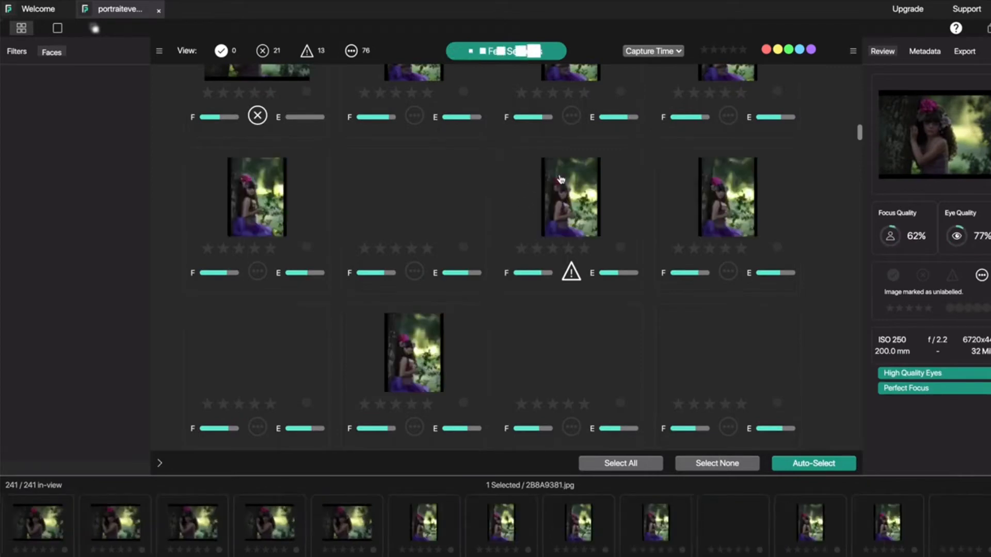
- Look through the imported photos, filtering them to those with minor issues and viewing individual warning photos
scroll(540, 240, down, 1)
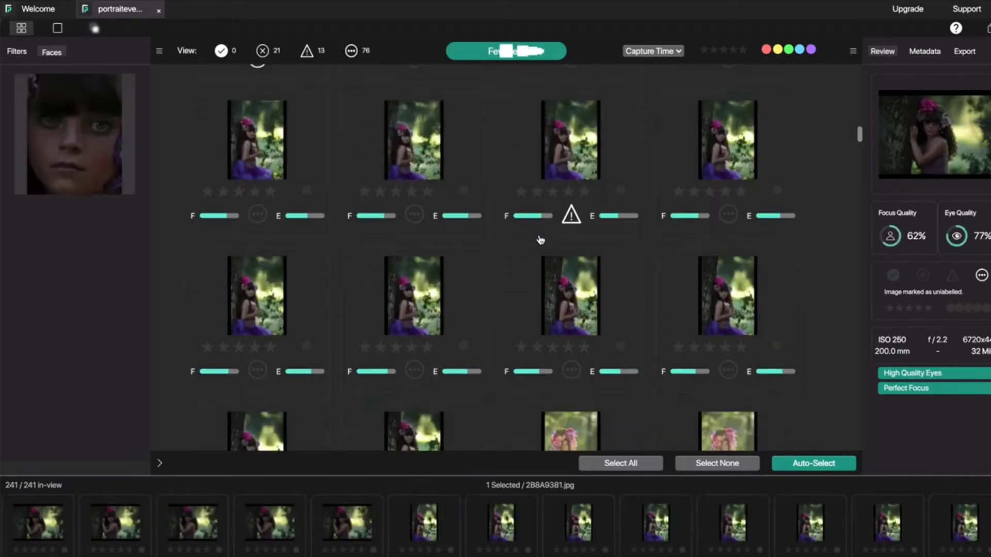
scroll(540, 240, down, 4)
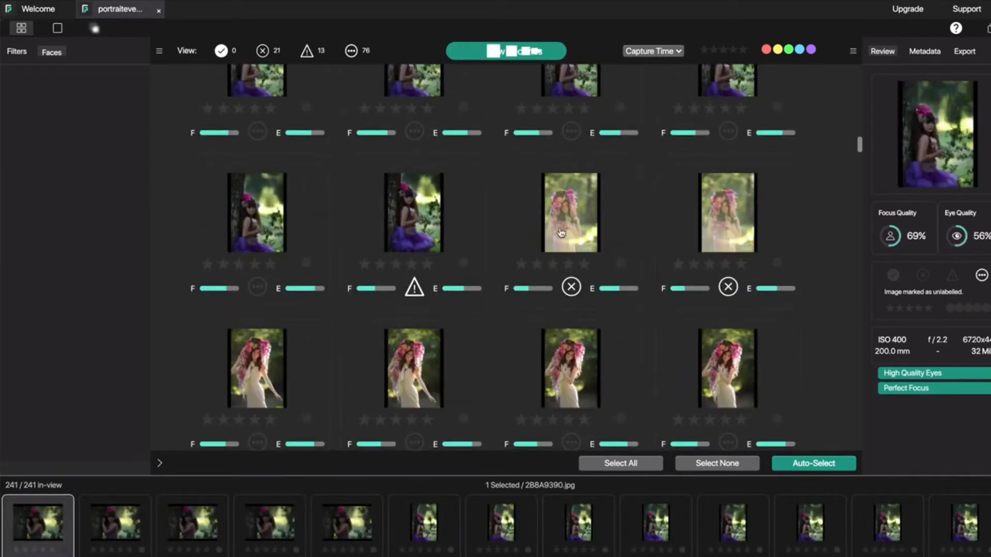
scroll(561, 234, down, 5)
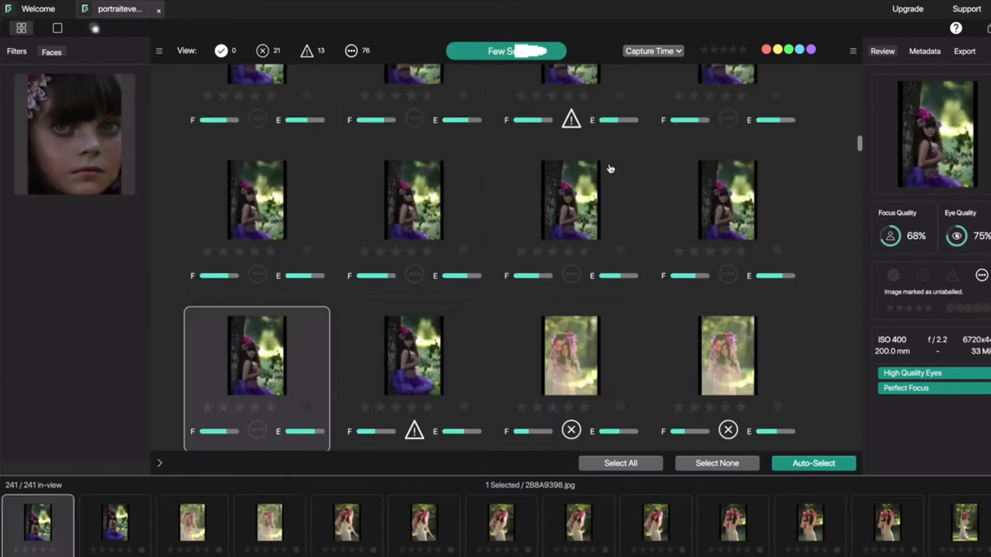
click(310, 52)
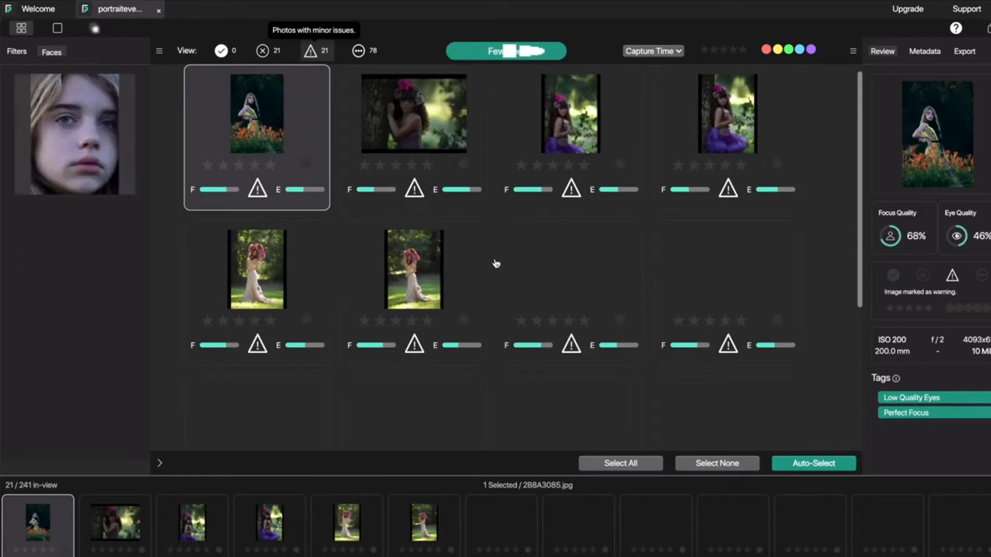
scroll(495, 264, down, 1)
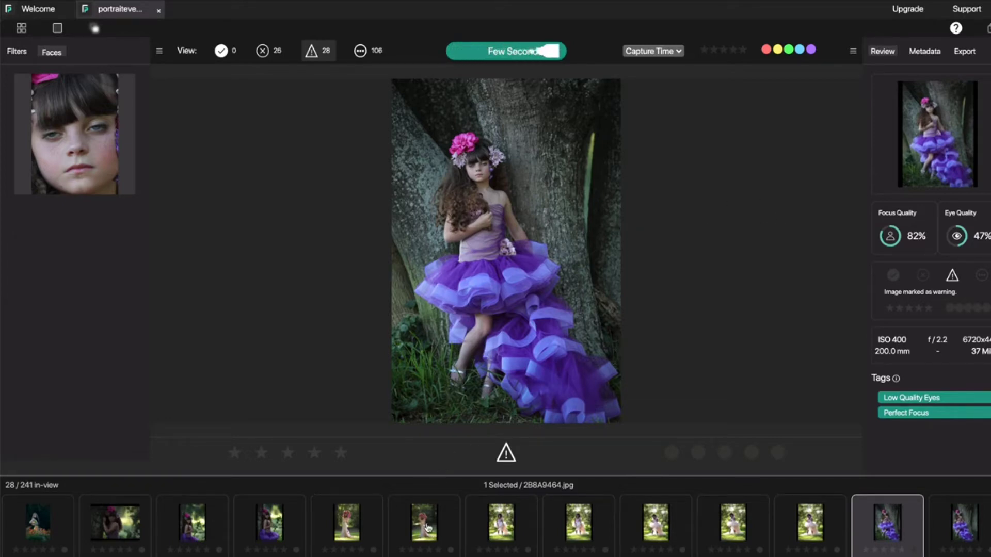
click(427, 525)
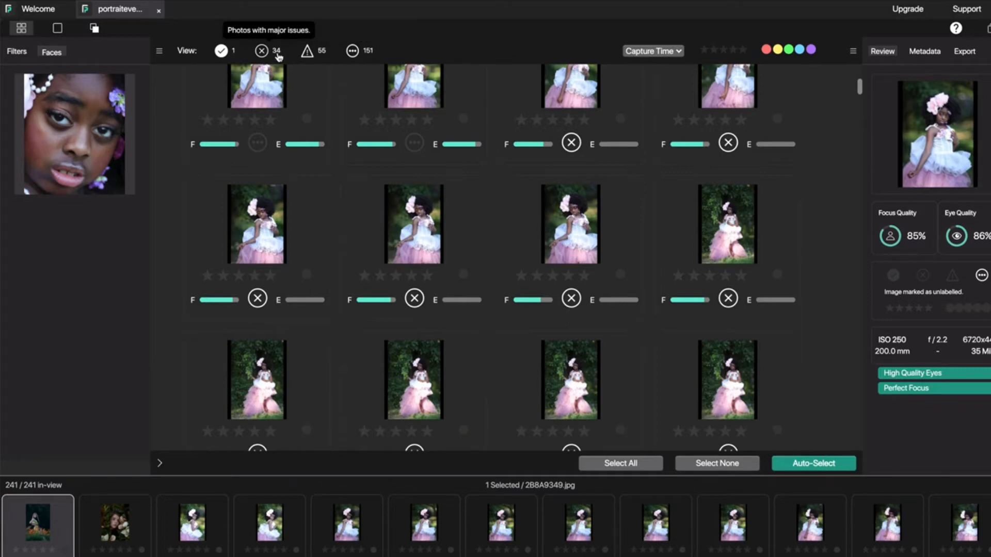
- Filter the photos to those with major issues and inspect a blurred portrait among the rejected images
click(278, 51)
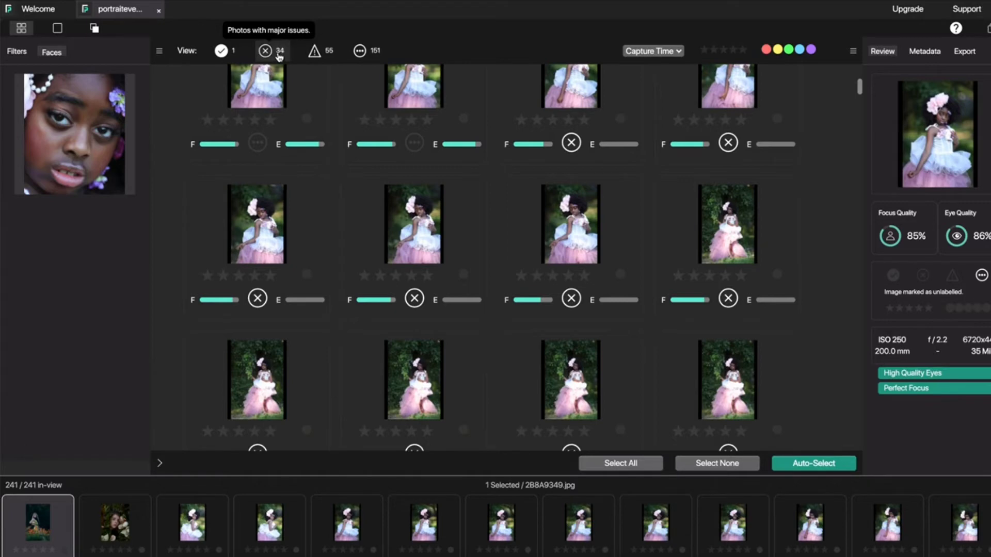
scroll(314, 161, up, 7)
scroll(329, 191, down, 10)
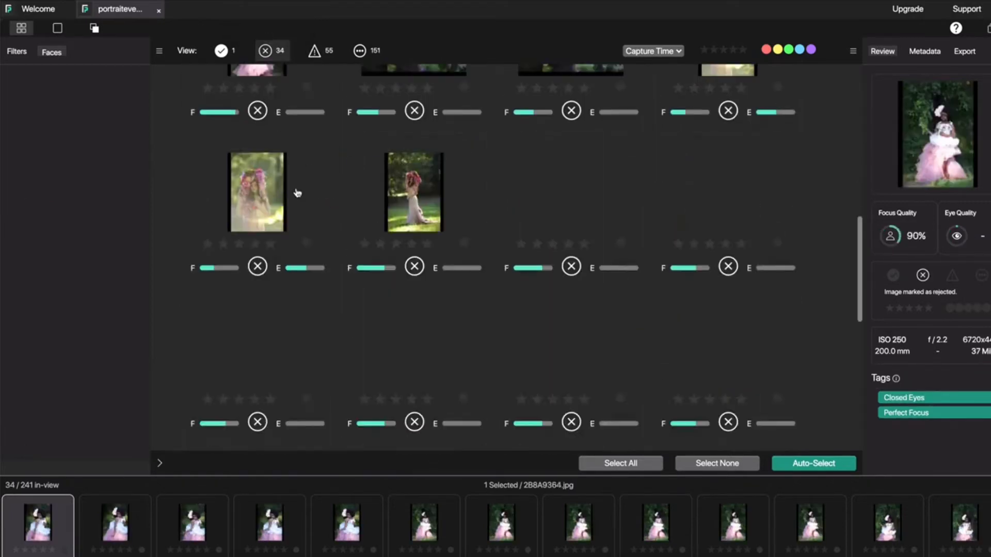
click(297, 193)
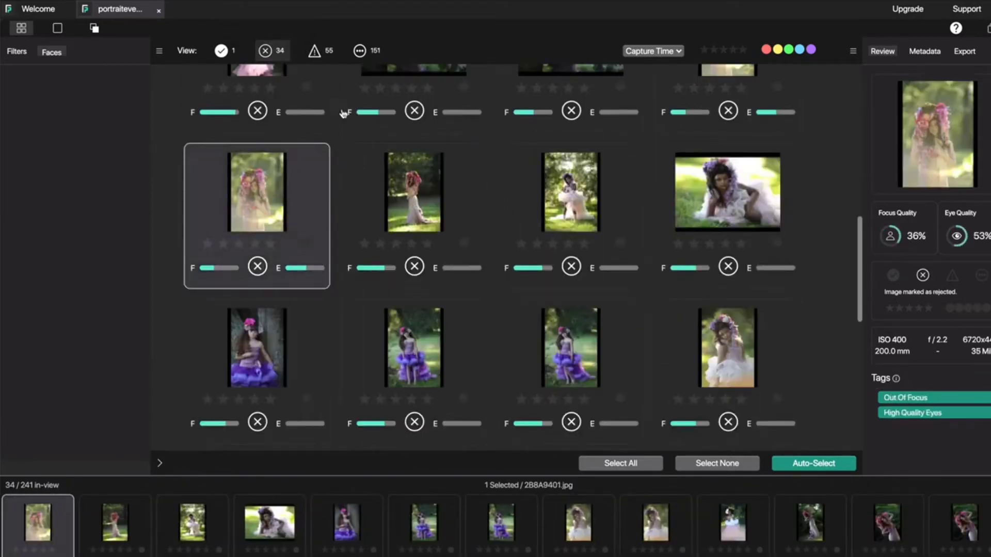
scroll(310, 180, down, 2)
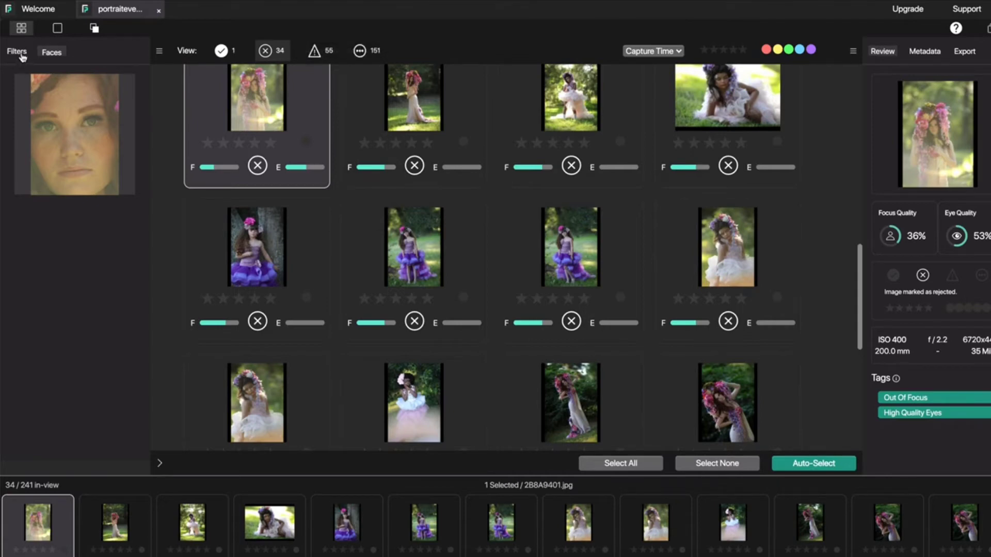
- Show the filter options, clear the rejected-photos filter and examine the label breakdown chart for the whole shoot
click(21, 55)
scroll(83, 188, down, 2)
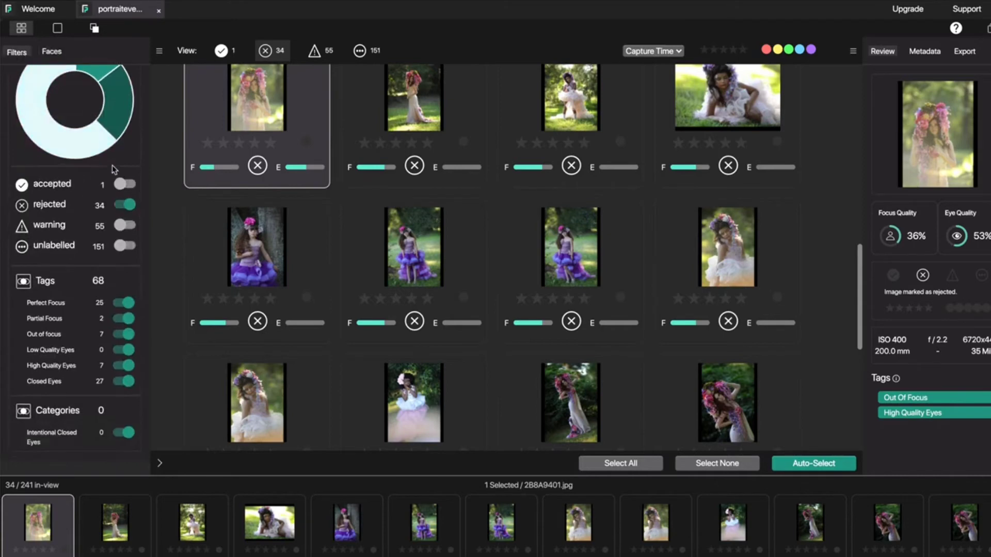
click(265, 51)
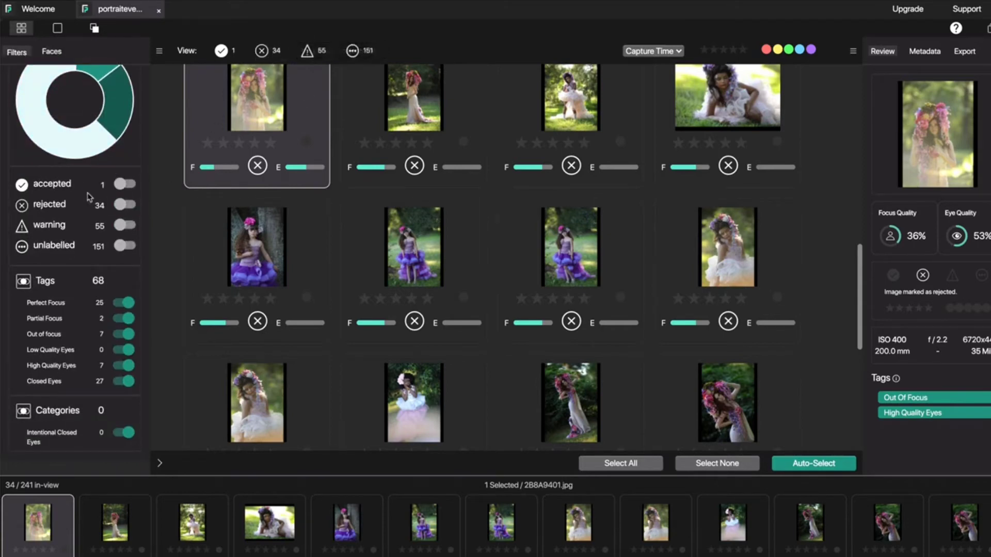
scroll(90, 217, up, 1)
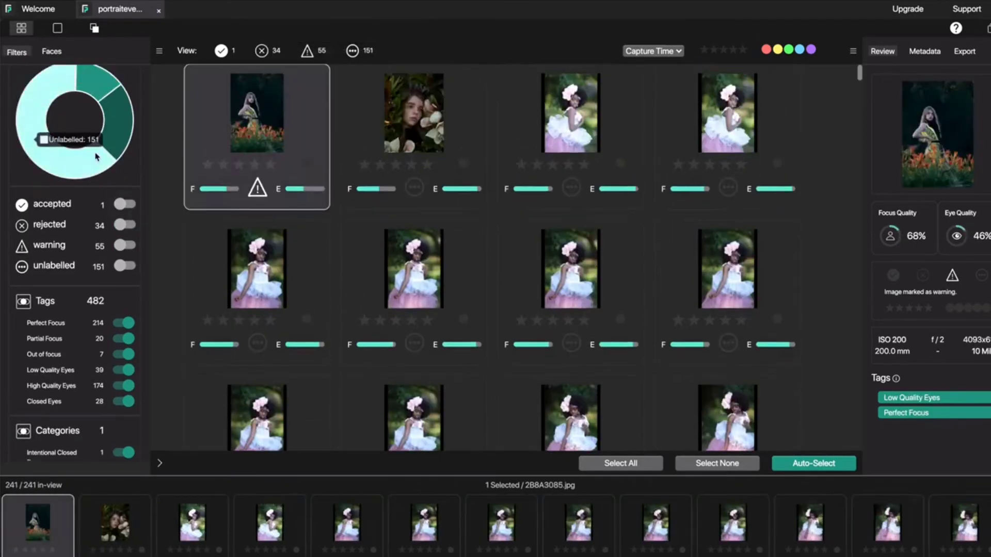
scroll(97, 158, up, 1)
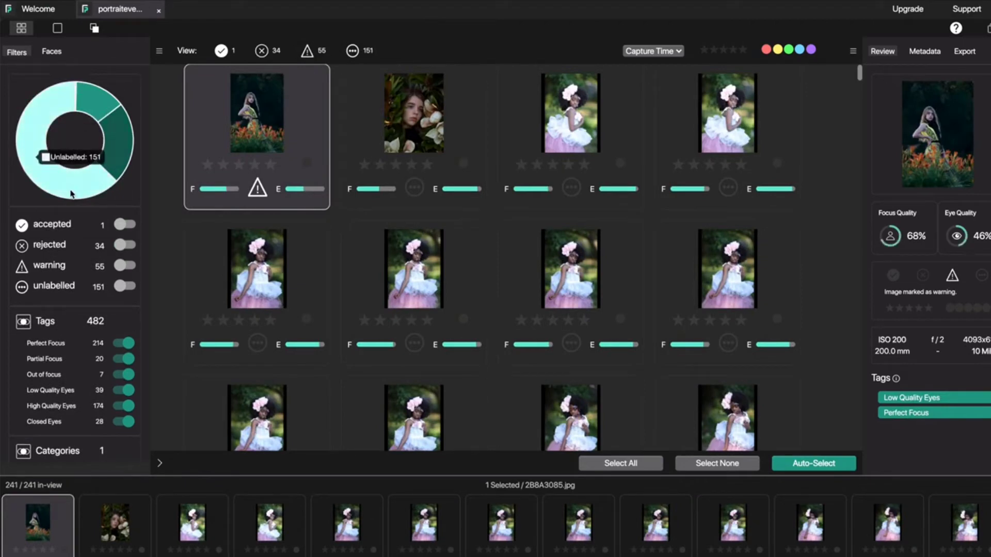
scroll(77, 191, down, 2)
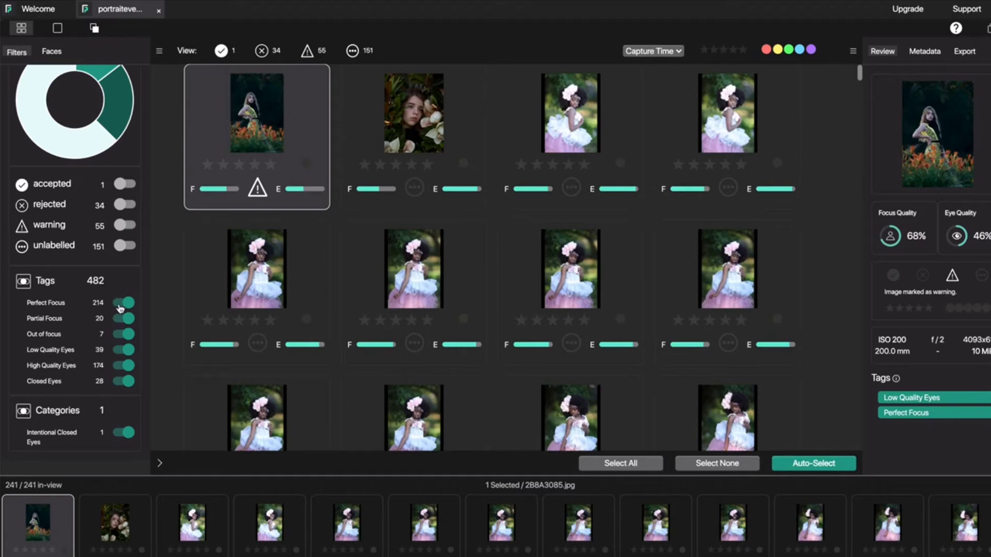
- Turn off the Perfect Focus, Partial Focus, Out of focus, Low Quality Eyes and High Quality Eyes tag filters
click(120, 305)
click(122, 319)
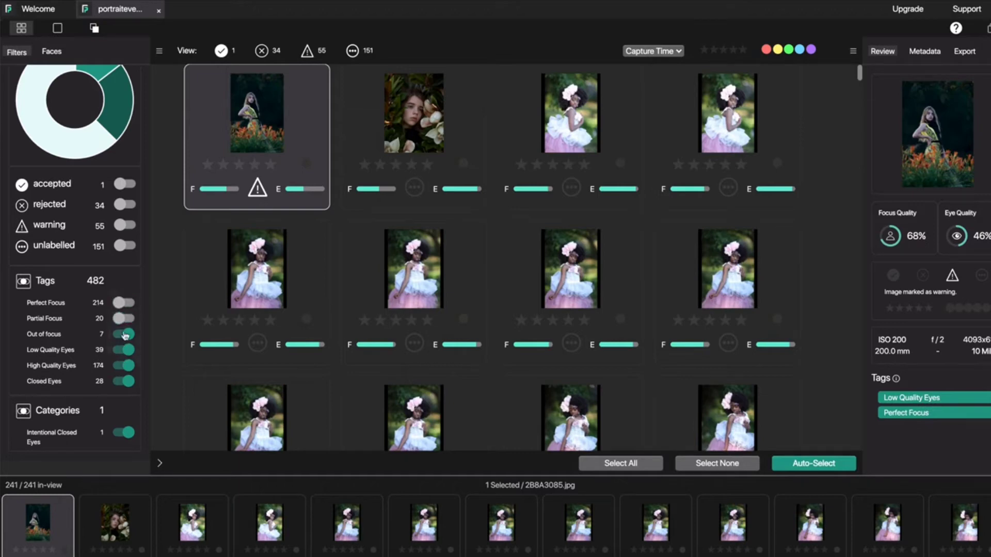
click(124, 334)
click(124, 349)
click(123, 366)
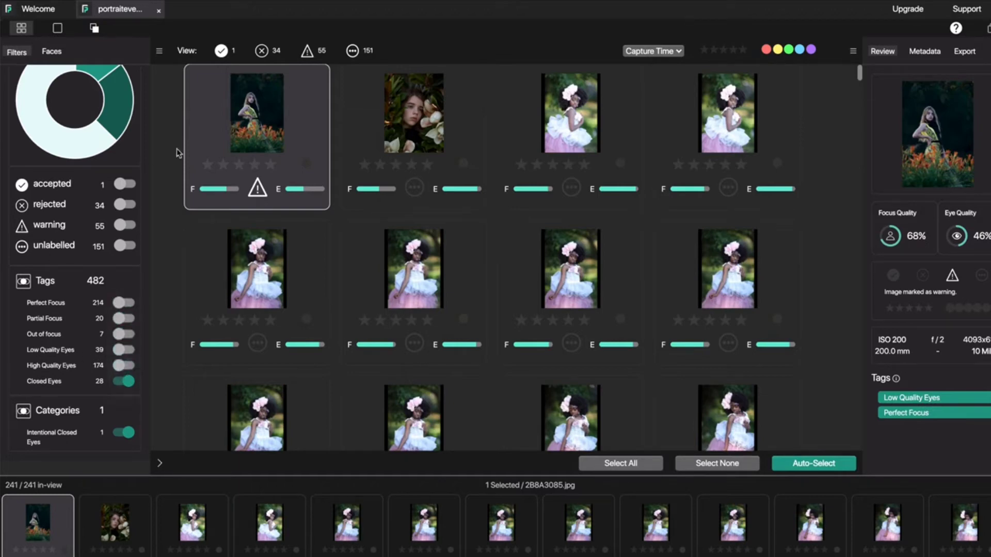
- Examine the photos tagged Closed Eyes, selecting individual images to check their quality details
scroll(385, 175, down, 1)
click(262, 227)
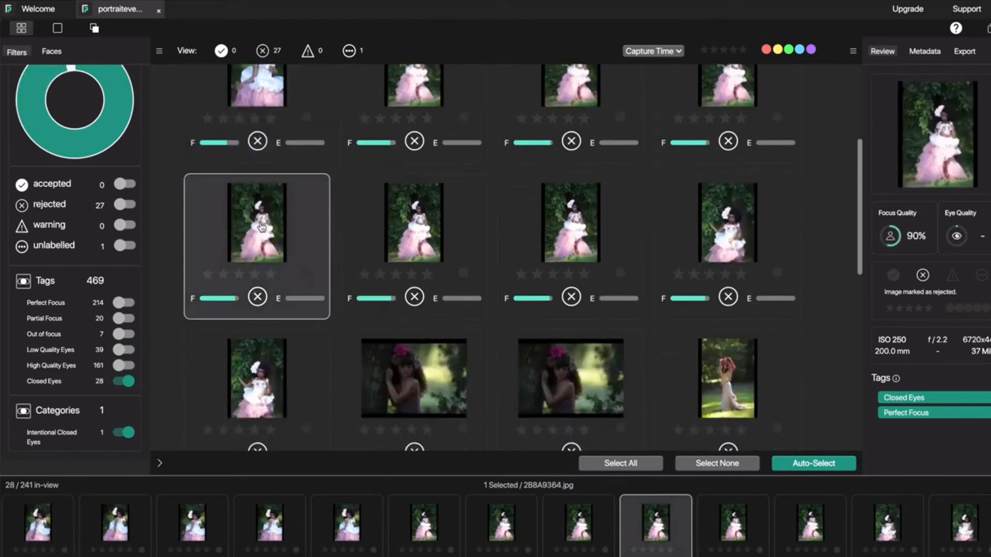
scroll(434, 232, down, 1)
scroll(387, 192, down, 3)
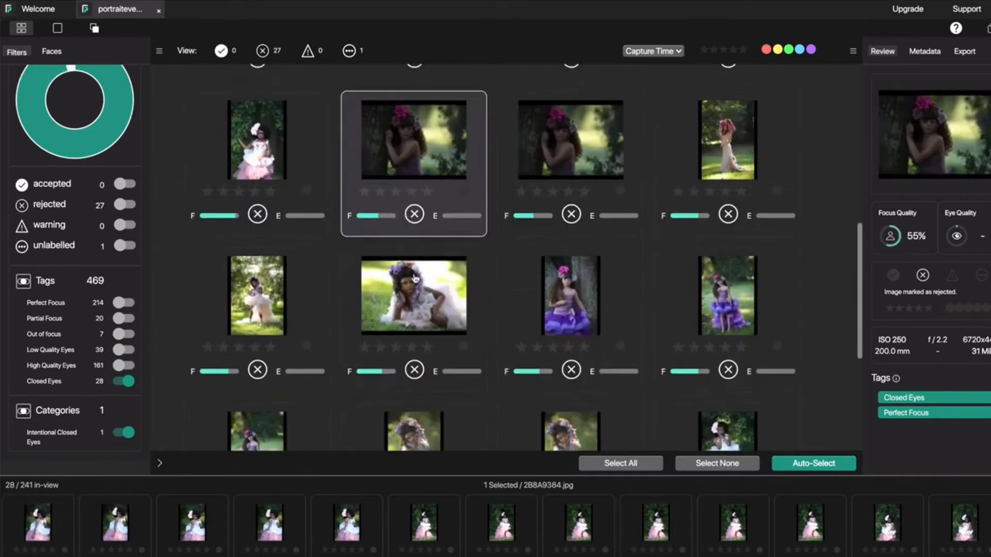
click(414, 277)
scroll(387, 192, down, 2)
scroll(384, 190, down, 3)
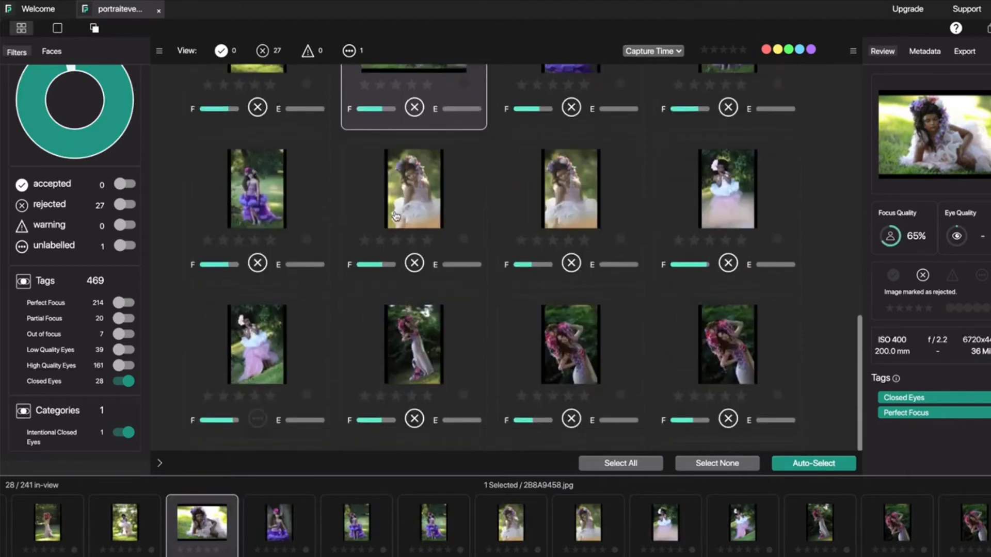
scroll(397, 214, up, 10)
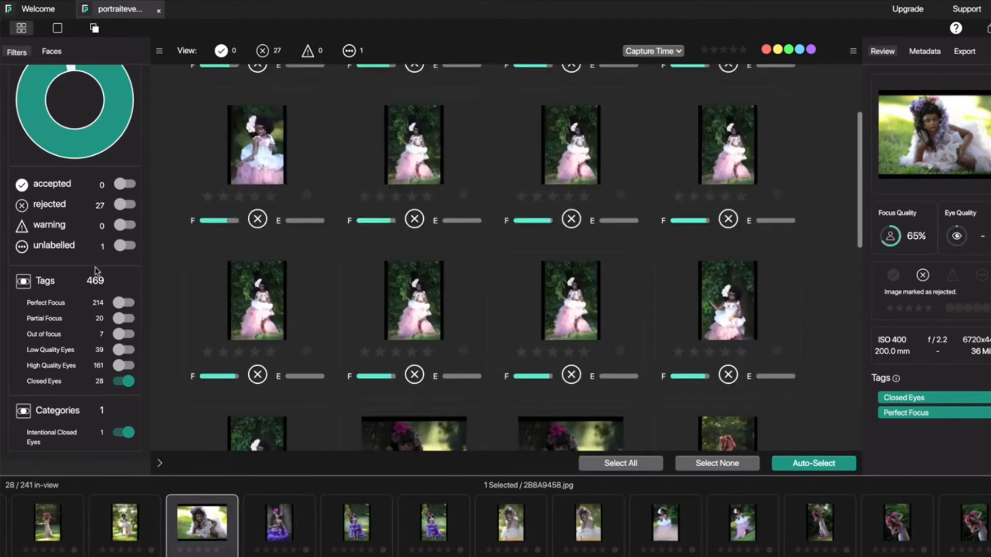
- Turn off the Closed Eyes tag filter and enlarge the Intentional Closed Eyes photo before returning to the grid
click(124, 382)
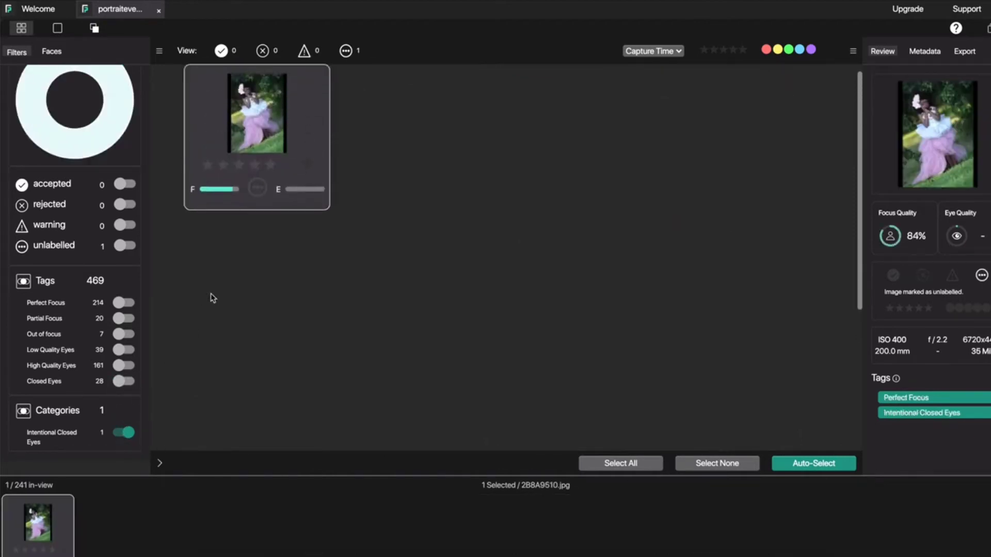
double_click(285, 112)
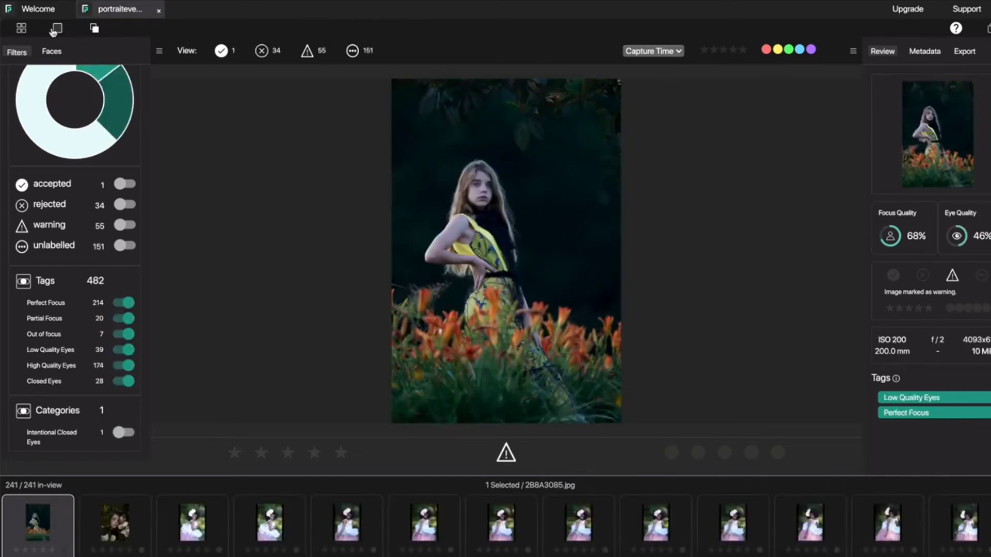
click(23, 30)
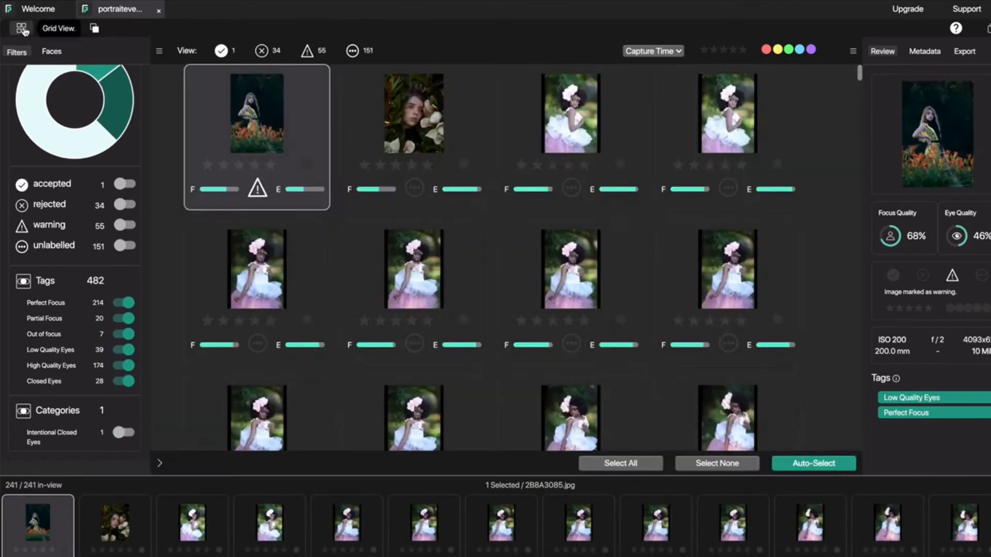
- Filter the photos to unlabelled ones and apply Auto Group to them
click(358, 52)
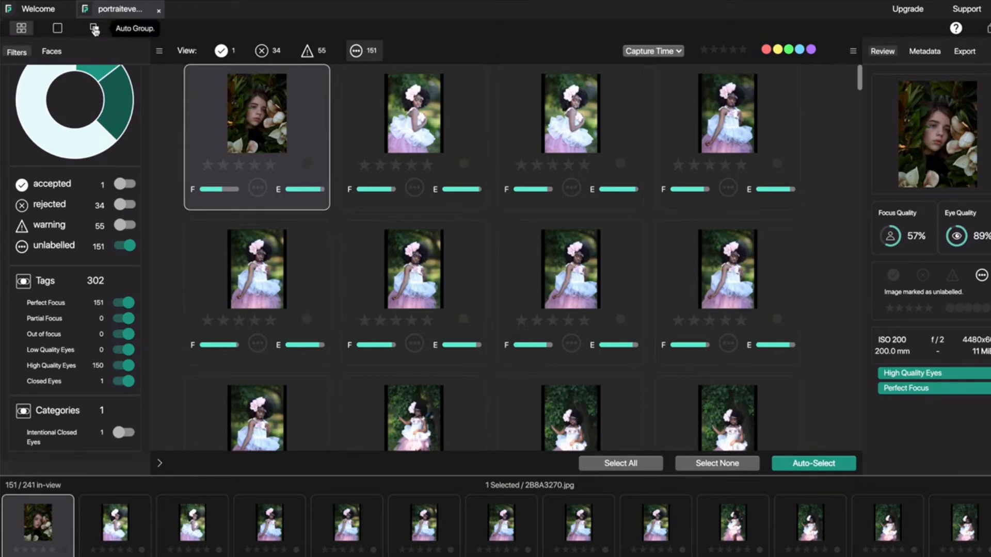
click(95, 29)
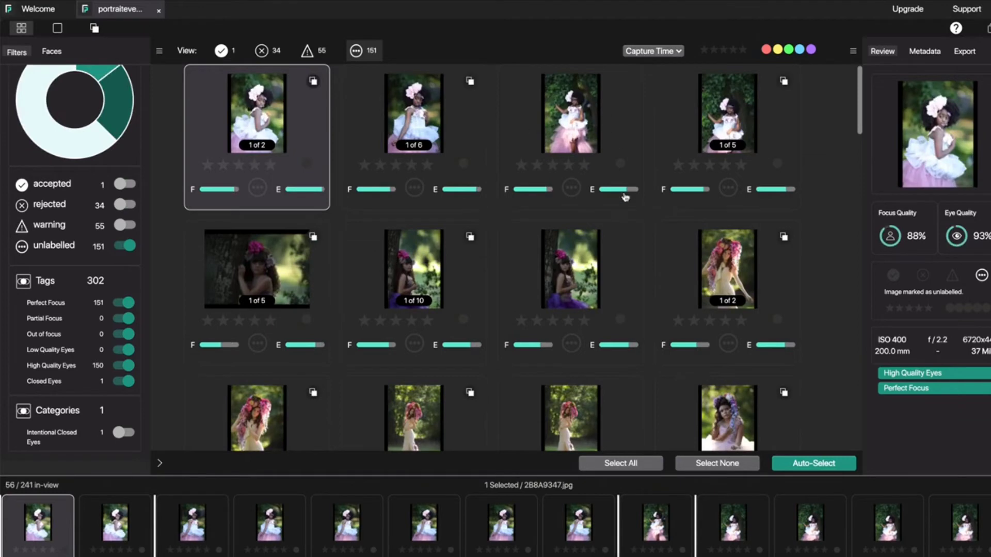
- Select the group of ten photos of the girl in the purple skirt and show the detected face close-up
scroll(552, 188, down, 2)
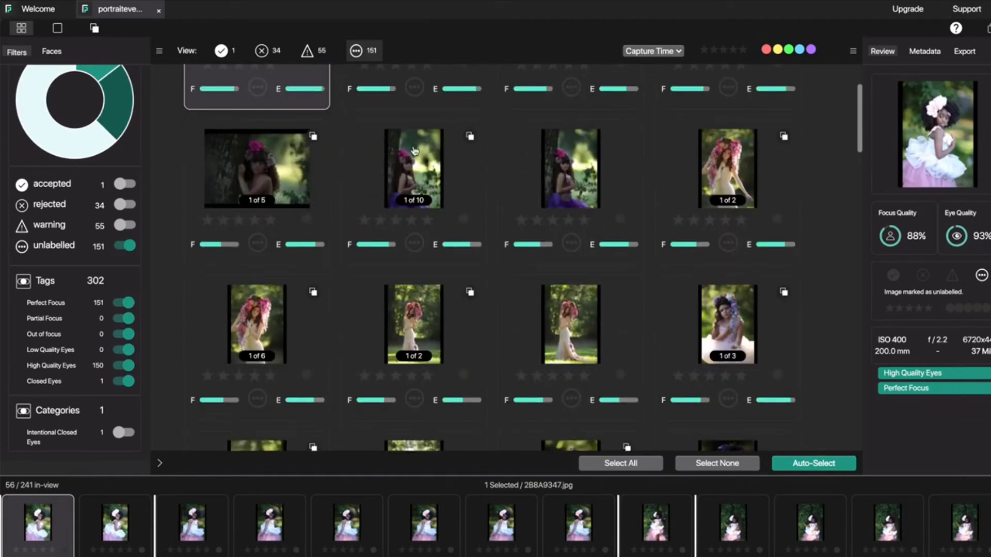
click(414, 210)
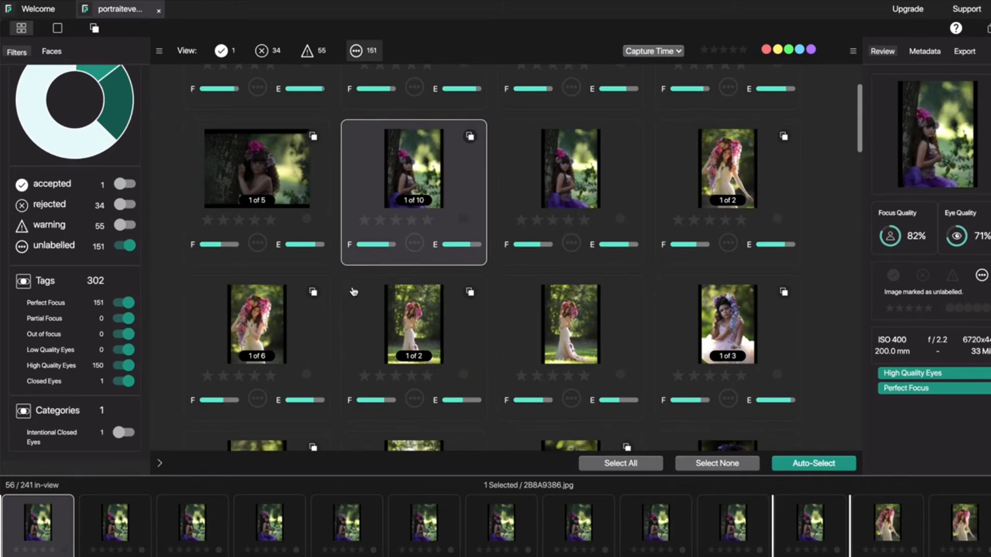
click(55, 53)
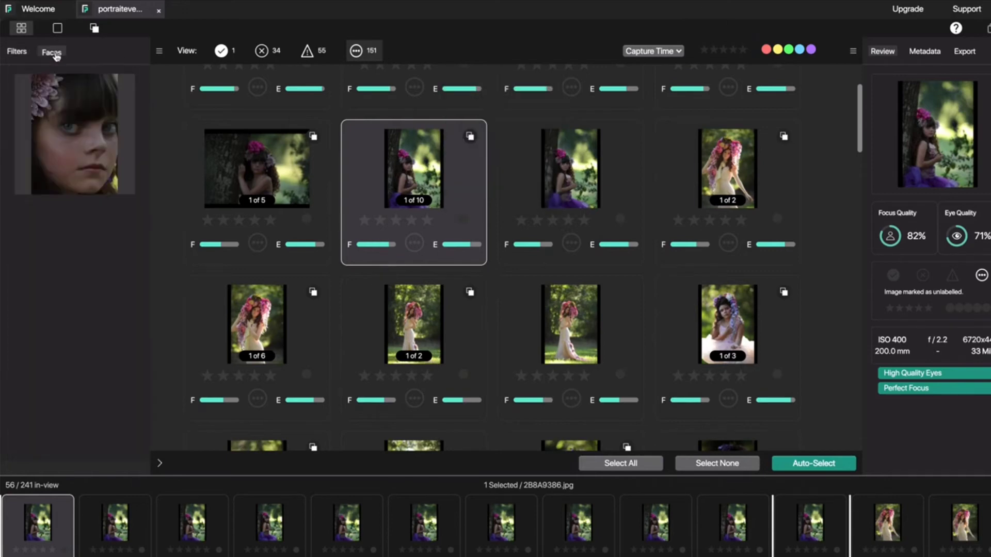
- Compare the face close-ups of the first five photos in the group of ten and mark its first photo as accepted
key(Right)
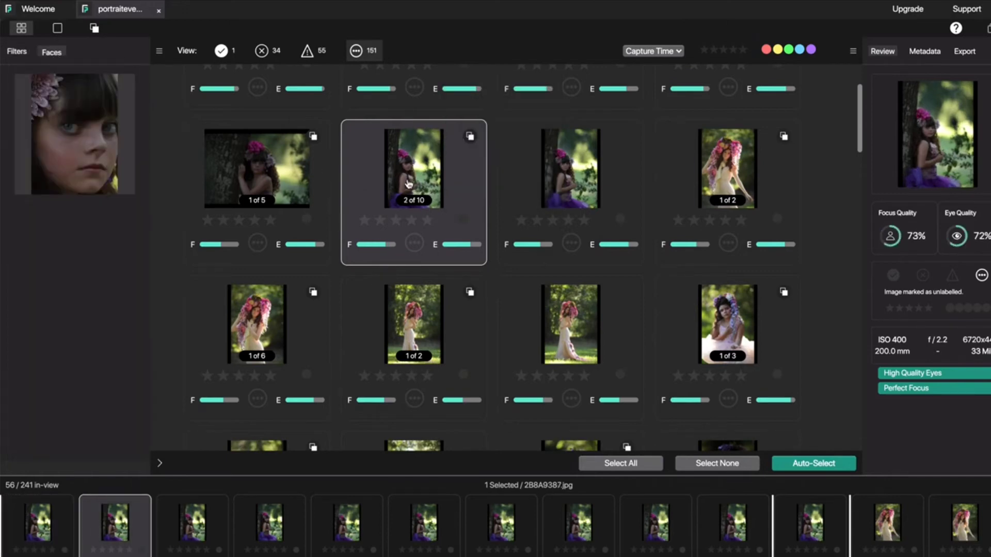
key(Right)
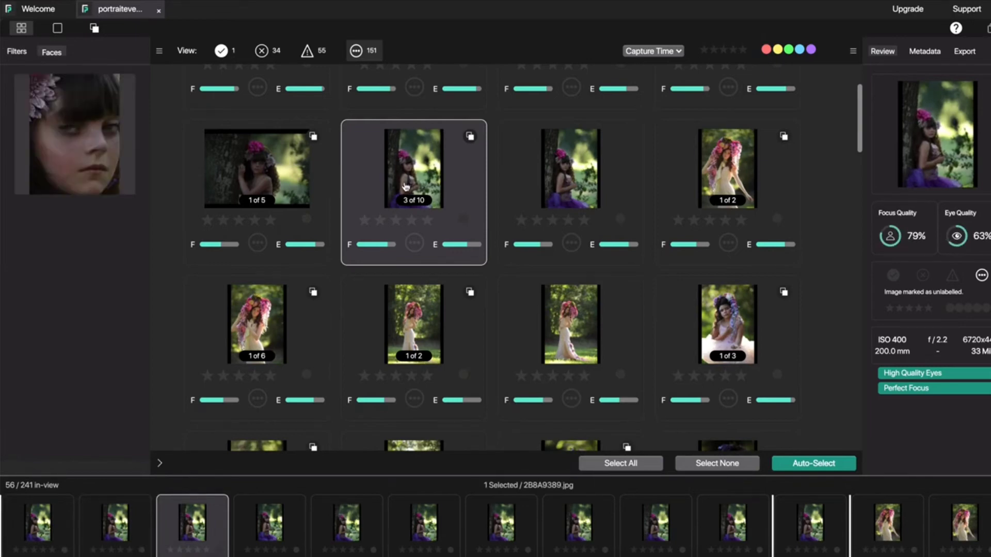
key(Right)
key(Right)
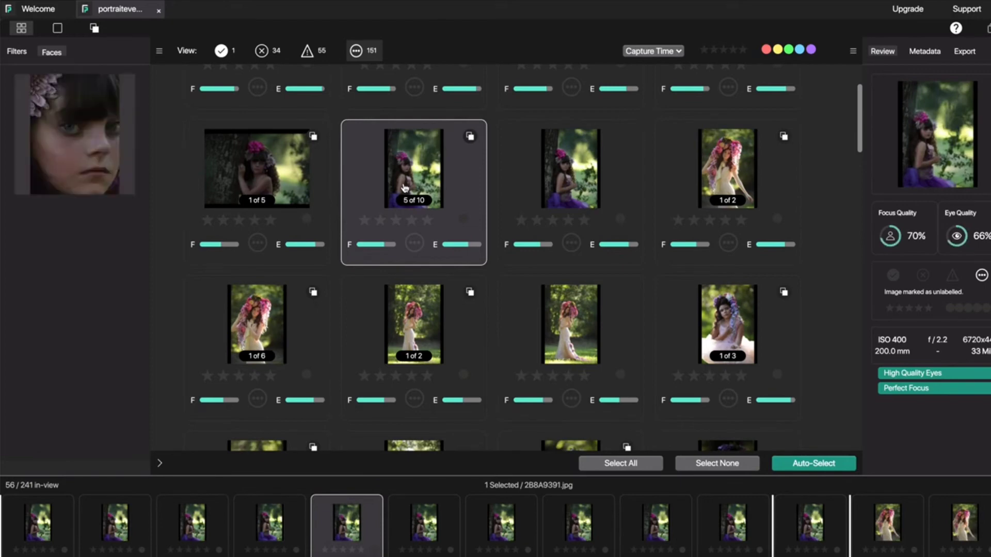
key(Left)
key(Left)
key(Left)
key(Left)
key(p)
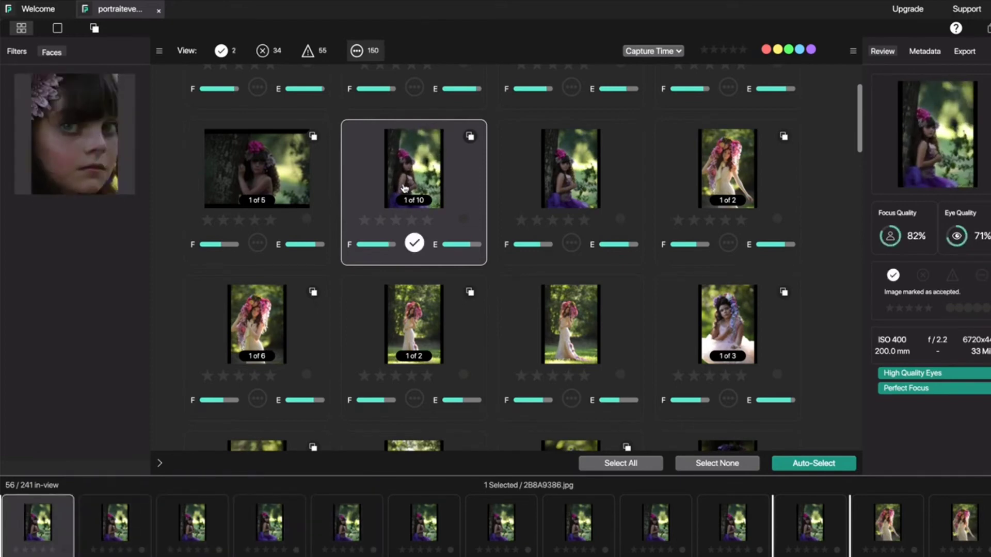
key(Right)
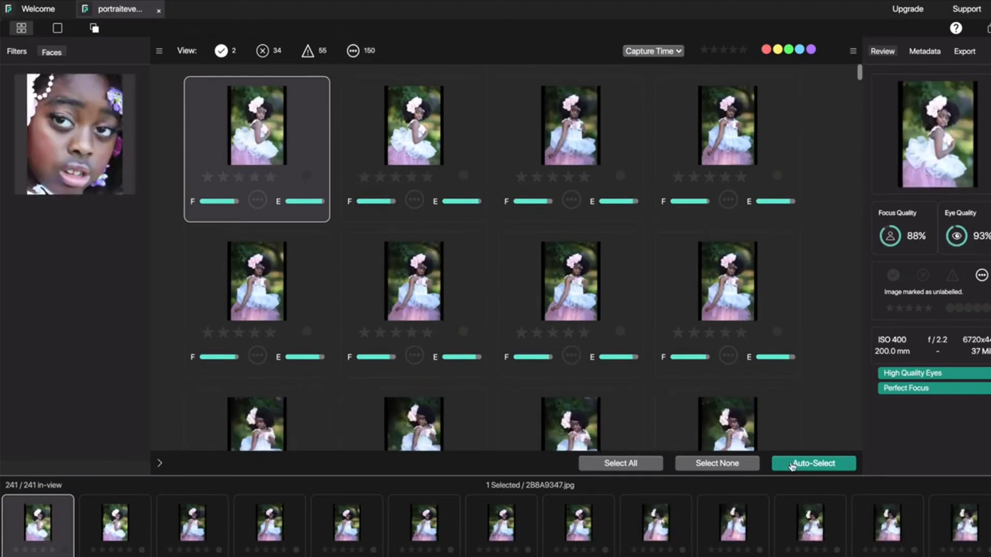
- Run Auto-Select on the whole shoot, filter the view to accepted photos and look through them
click(793, 464)
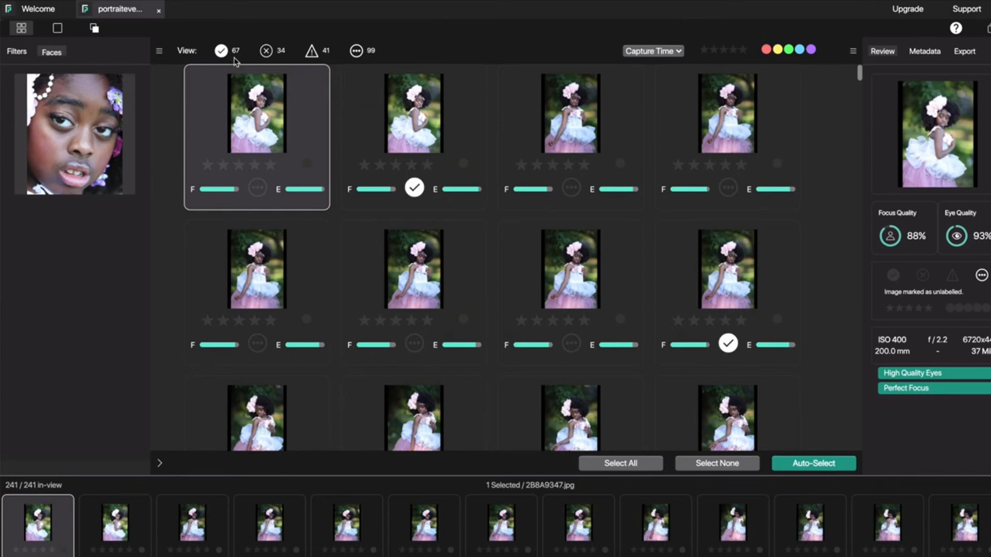
scroll(330, 203, down, 7)
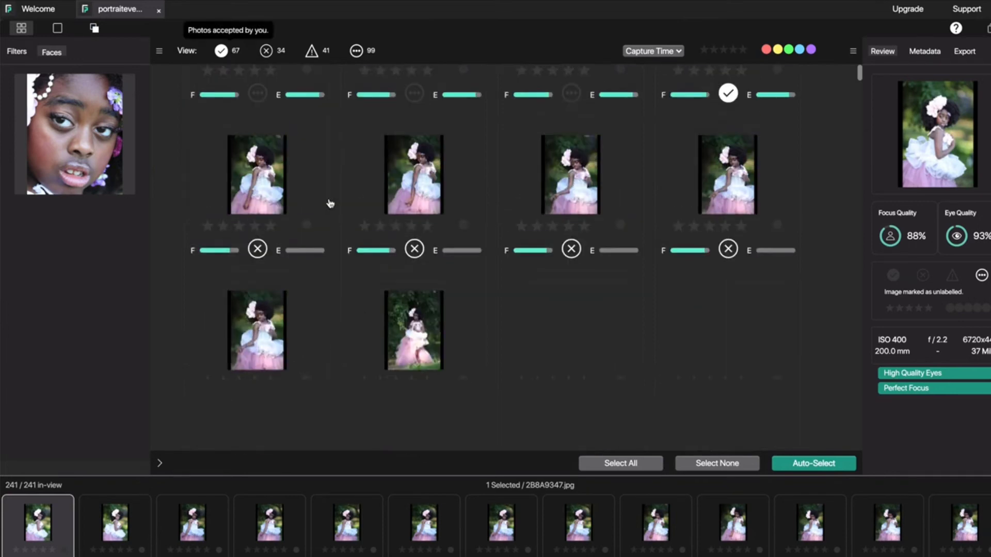
click(225, 57)
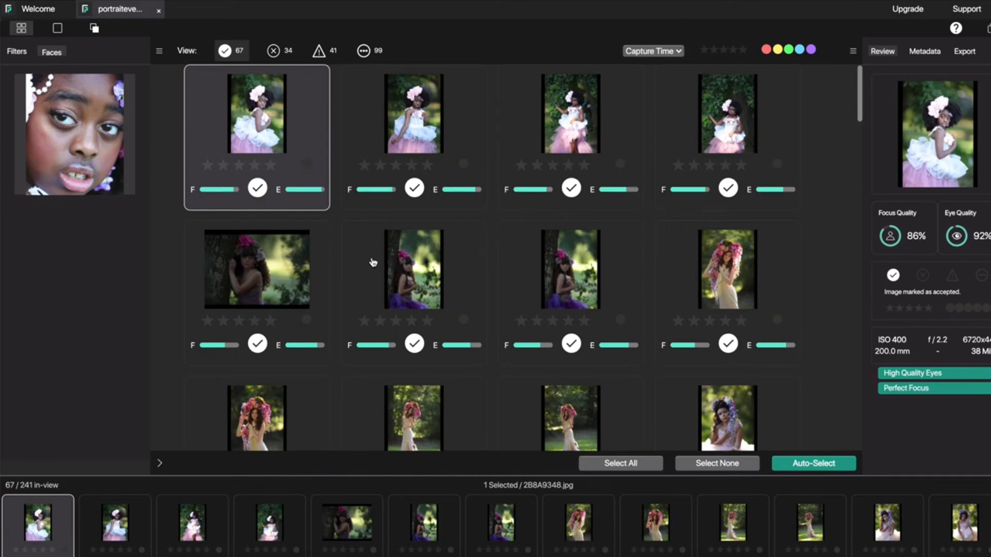
scroll(364, 279, down, 5)
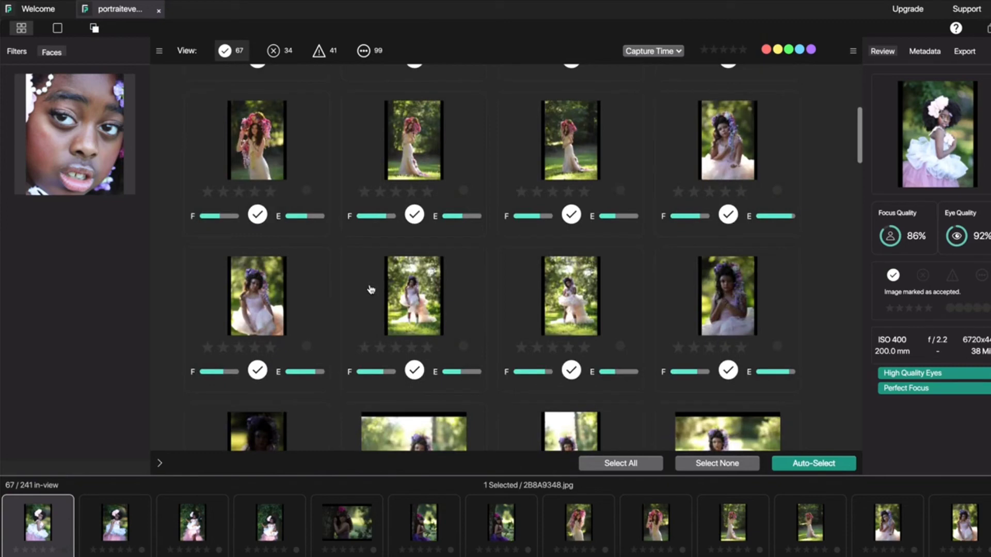
scroll(371, 289, down, 10)
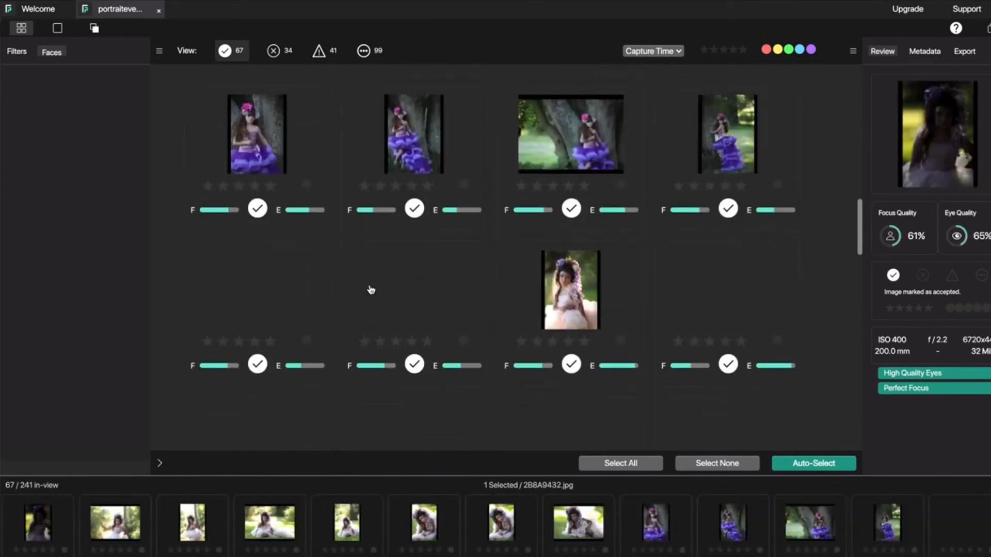
scroll(371, 289, up, 10)
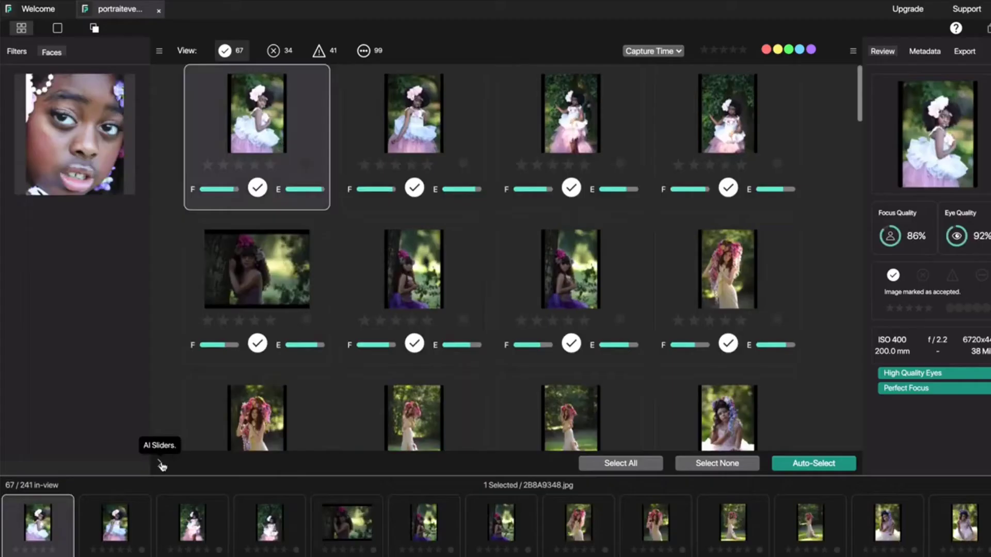
- Narrow the accepted photos with the AI sliders to focus quality above 73% and a similarly high minimum eye quality
click(164, 464)
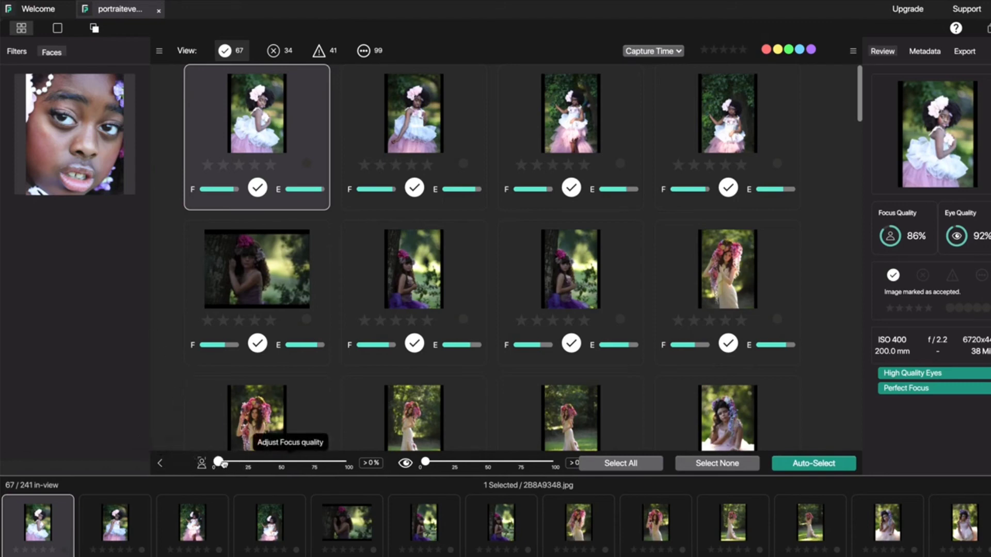
drag(225, 466, 311, 466)
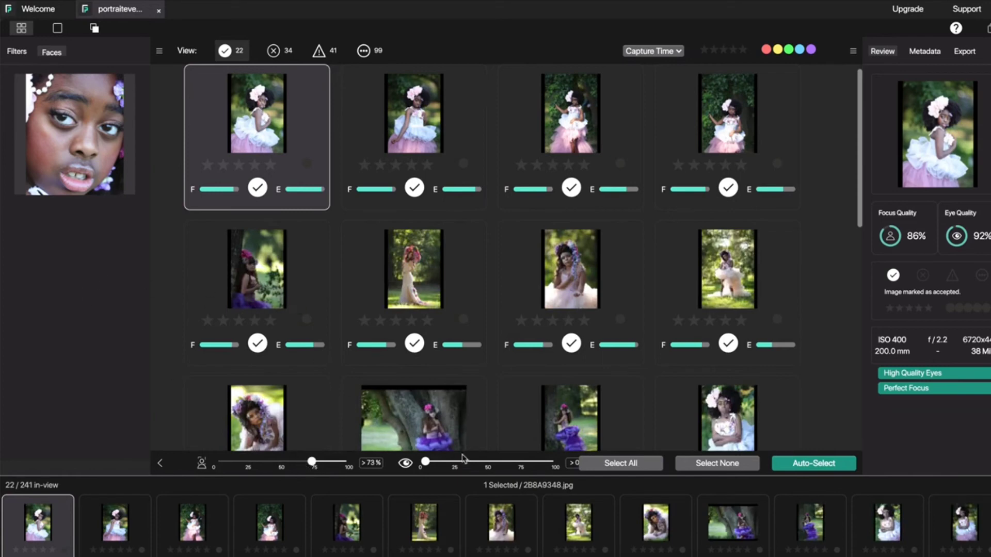
drag(428, 464, 518, 465)
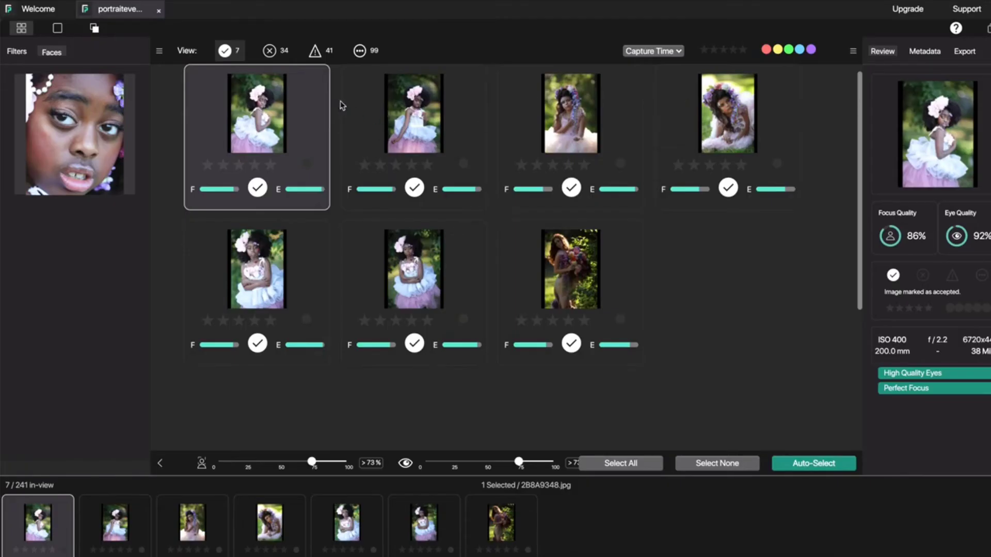
- Open the photo export settings and check the available export destinations, keeping Lightroom as the target
click(966, 53)
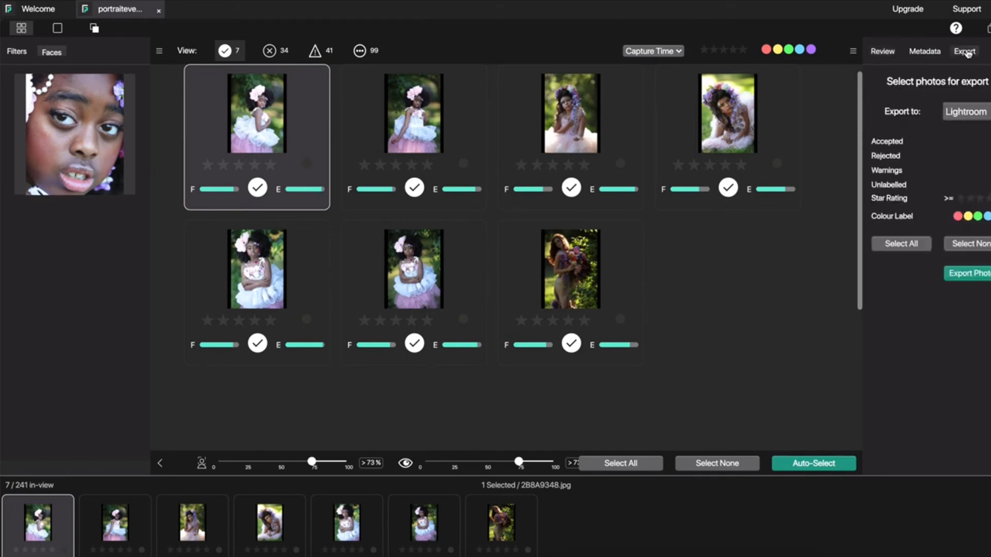
click(979, 112)
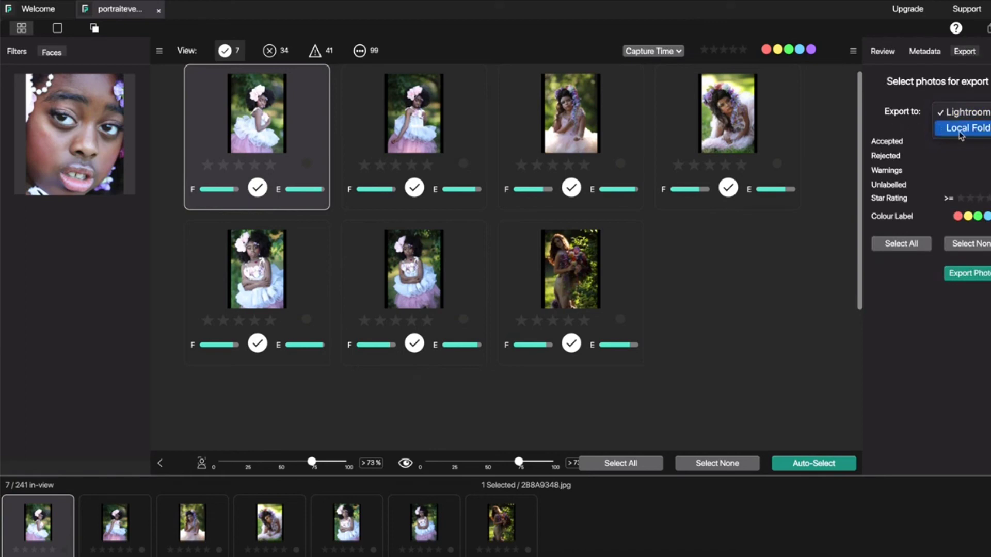
click(902, 136)
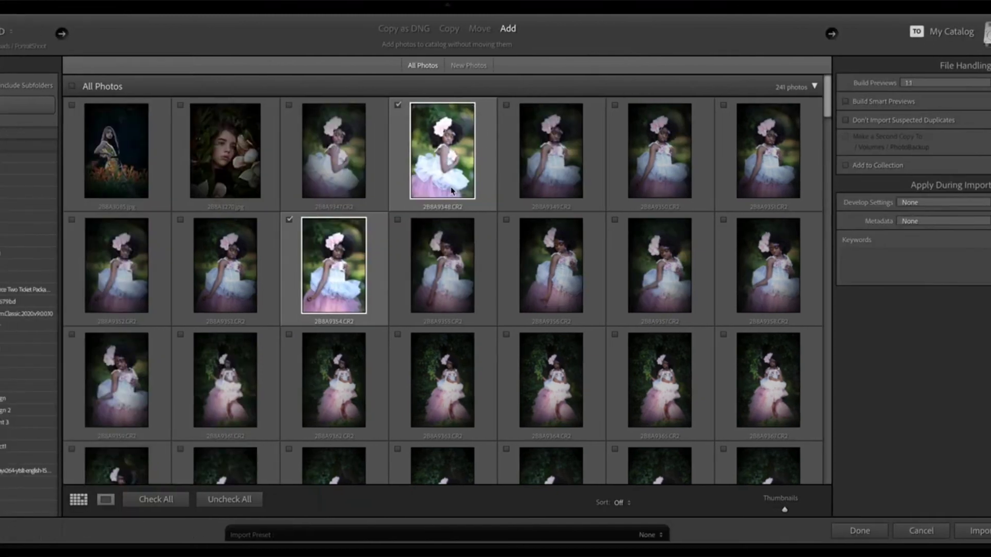
- In Lightroom's import window, look through the photos of the shoot and import the checked ones into My Catalog
scroll(784, 269, down, 1)
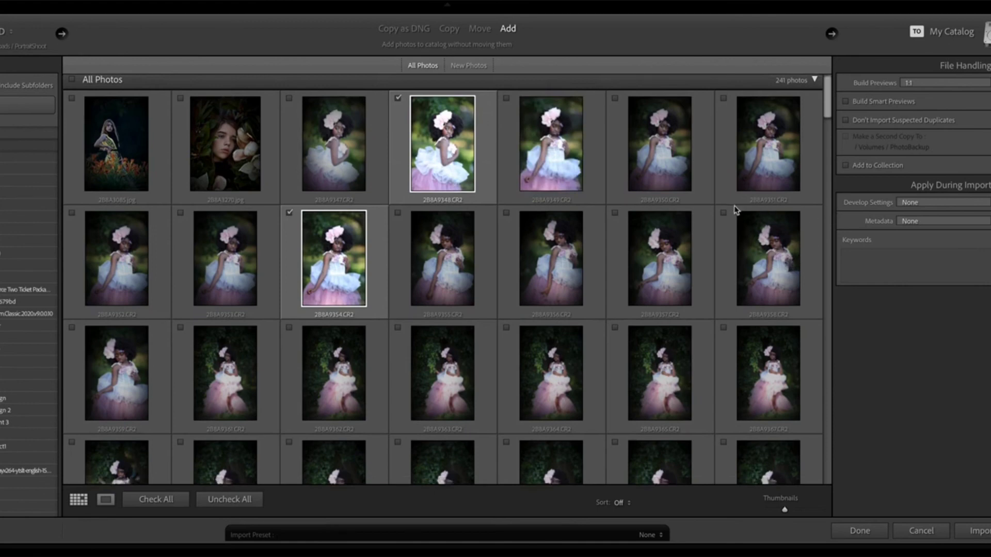
scroll(739, 213, down, 5)
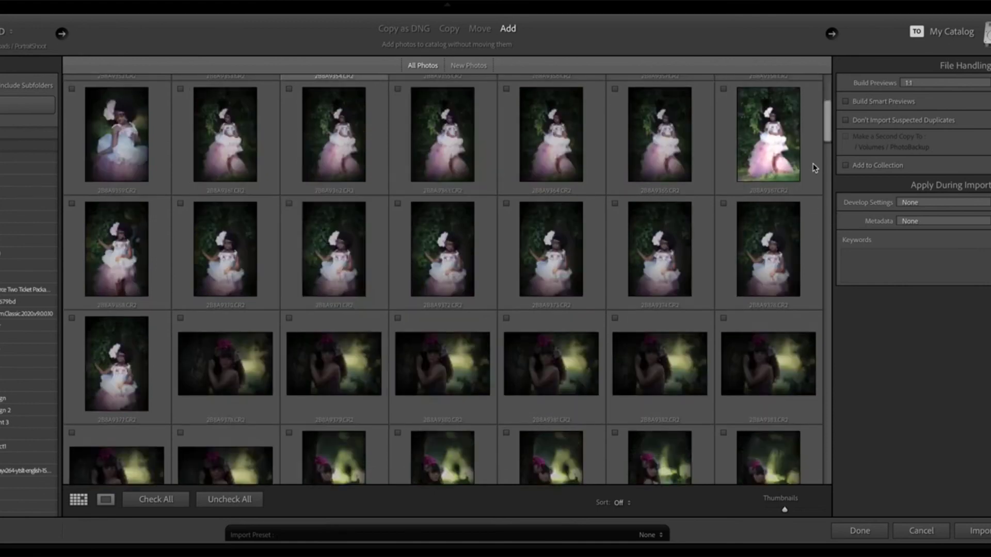
scroll(828, 145, down, 5)
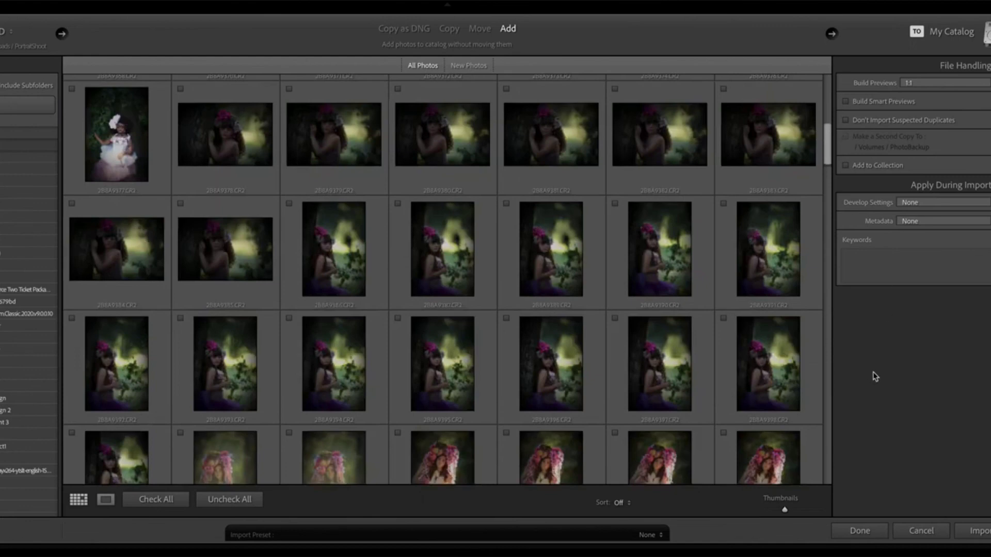
click(979, 531)
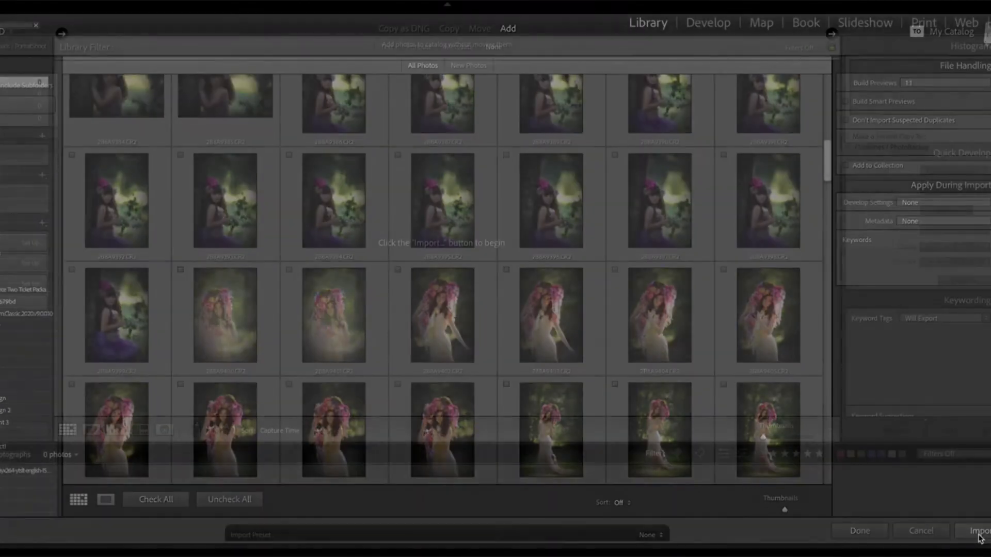